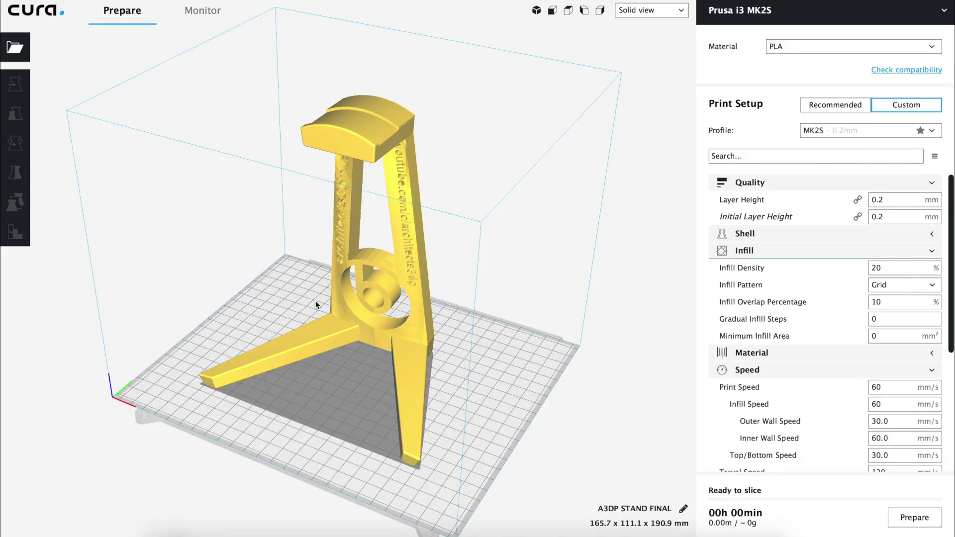
pyautogui.moveTo(880, 384)
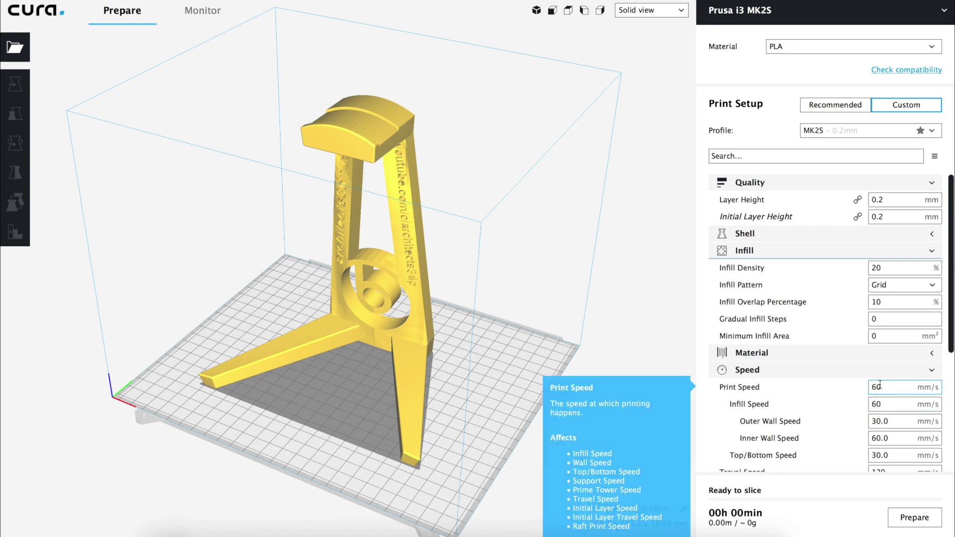
pyautogui.moveTo(884, 198)
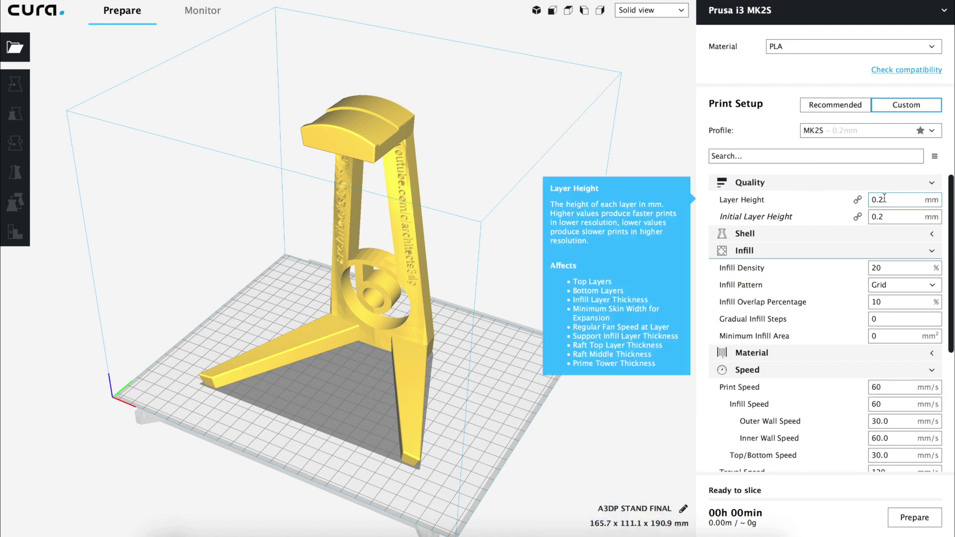
pyautogui.moveTo(903, 271)
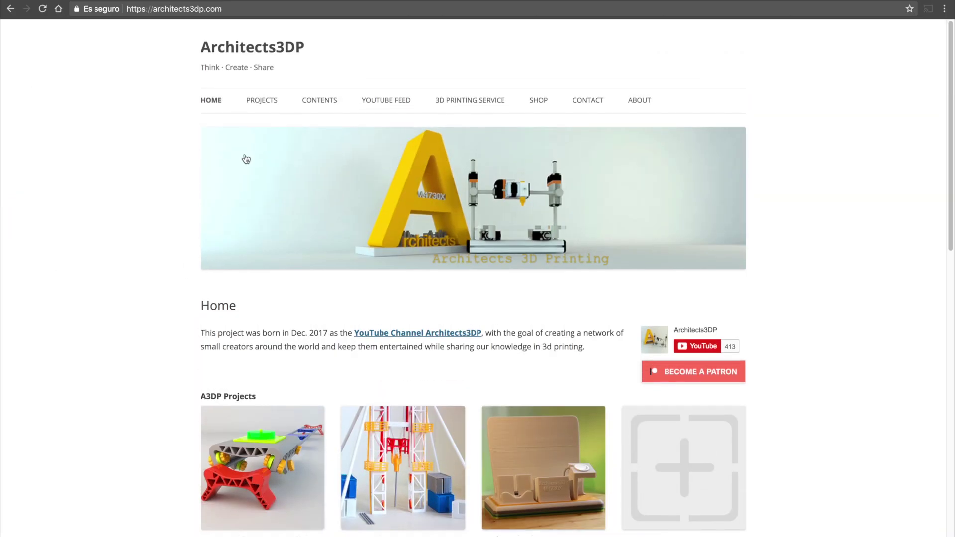
# Step: Go from the CONTENTS > FILES listing to the HeadPhone Stand for Beats EP files page
pyautogui.moveTo(309, 98)
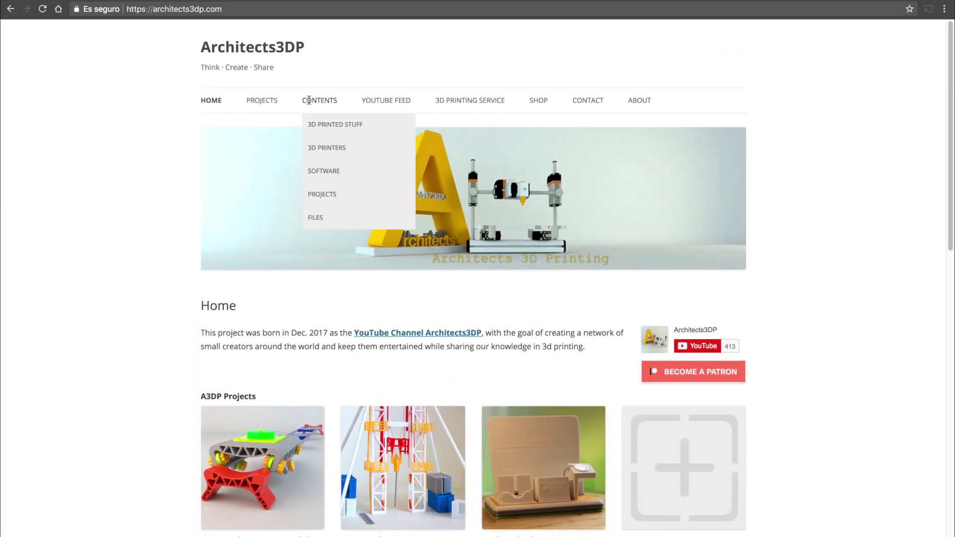
pyautogui.click(322, 222)
pyautogui.scroll(-4, 320, 219)
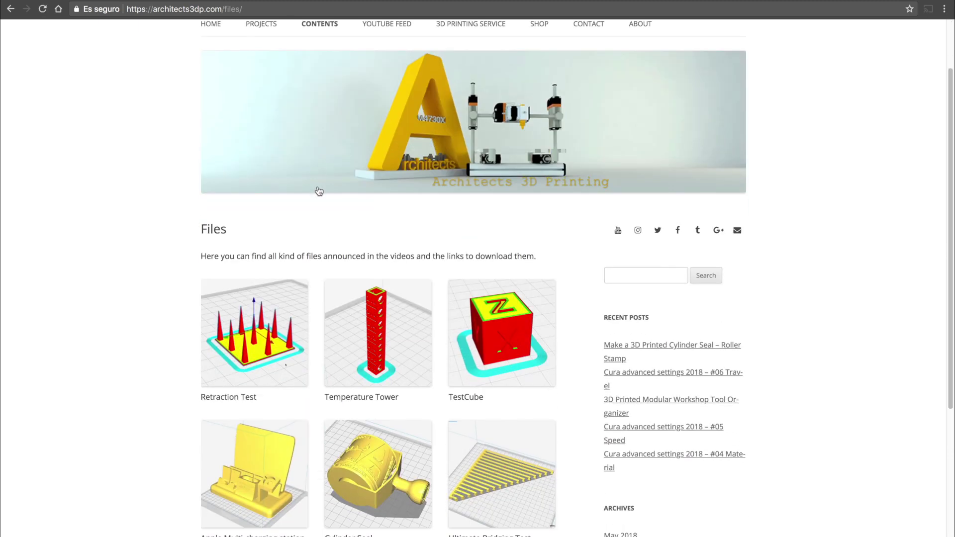
pyautogui.click(235, 444)
pyautogui.scroll(-4, 244, 376)
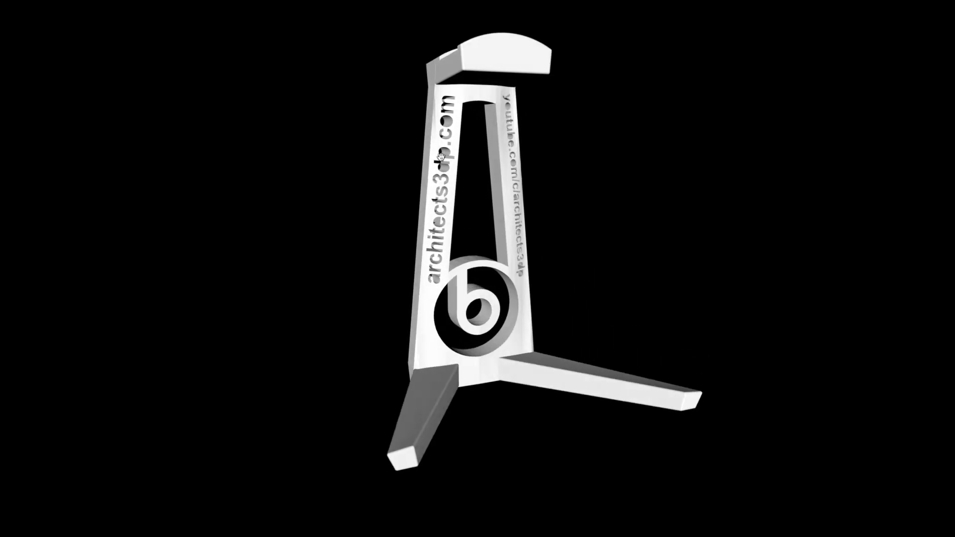
# Step: Orbit the 3D preview to inspect the stand from the front, sides and profile
pyautogui.moveTo(606, 313); pyautogui.dragTo(569, 322)
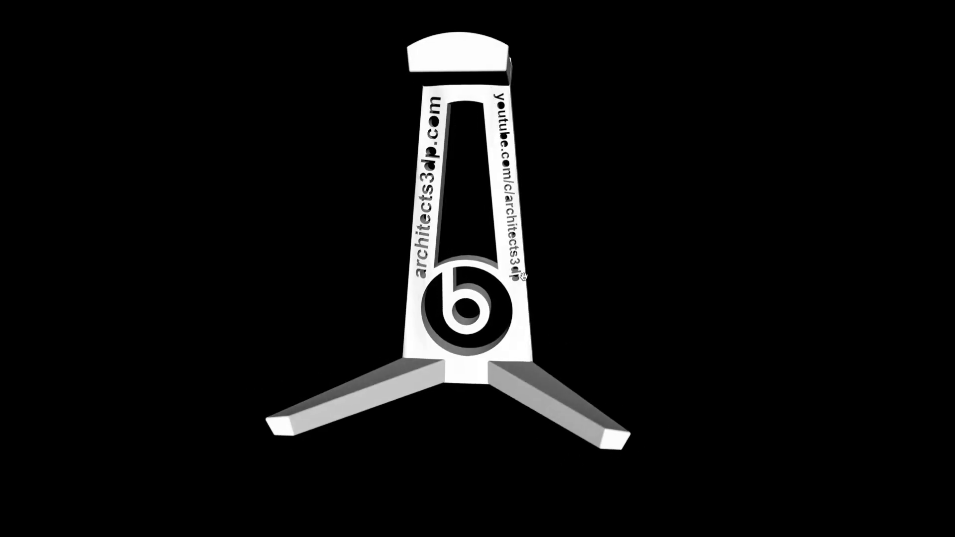
pyautogui.moveTo(668, 280); pyautogui.dragTo(49, 279)
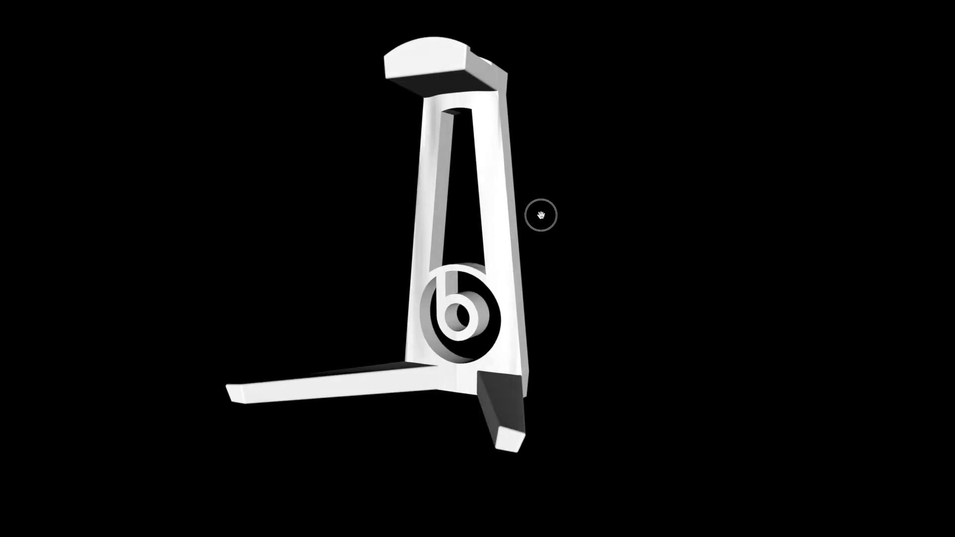
pyautogui.moveTo(541, 213); pyautogui.dragTo(461, 217)
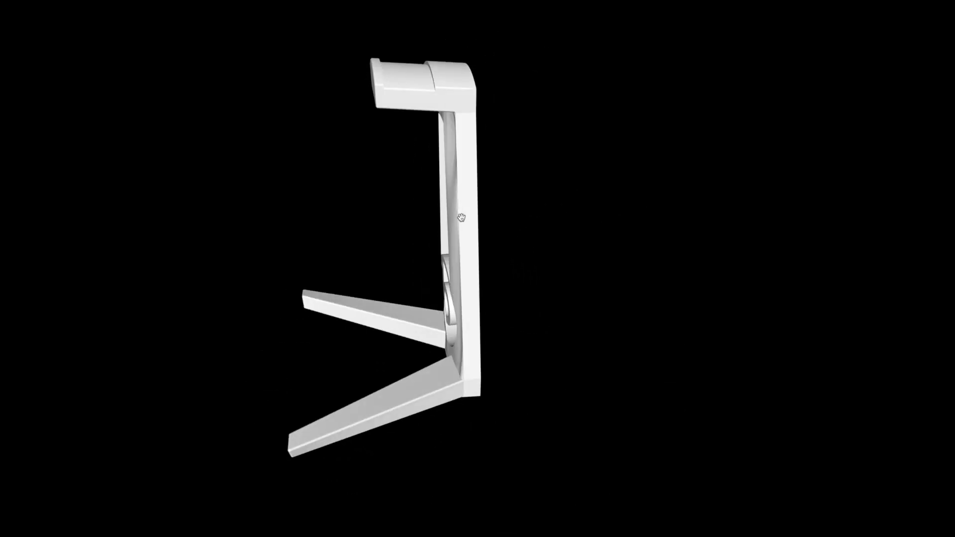
pyautogui.moveTo(361, 227); pyautogui.dragTo(354, 228)
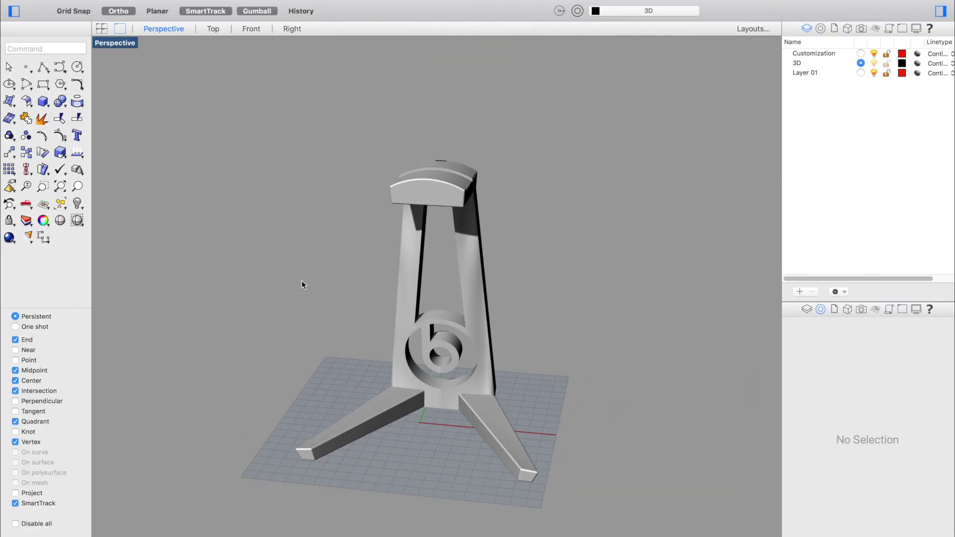
pyautogui.moveTo(379, 324); pyautogui.dragTo(443, 340, button='right')
pyautogui.click(436, 319)
pyautogui.moveTo(550, 268)
pyautogui.mouseDown(button='right')
pyautogui.moveTo(571, 283)
pyautogui.moveTo(494, 299)
pyautogui.moveTo(410, 269)
pyautogui.moveTo(375, 268)
pyautogui.moveTo(435, 283)
pyautogui.moveTo(473, 270)
pyautogui.moveTo(492, 286)
pyautogui.moveTo(477, 313)
pyautogui.mouseUp(button='right')
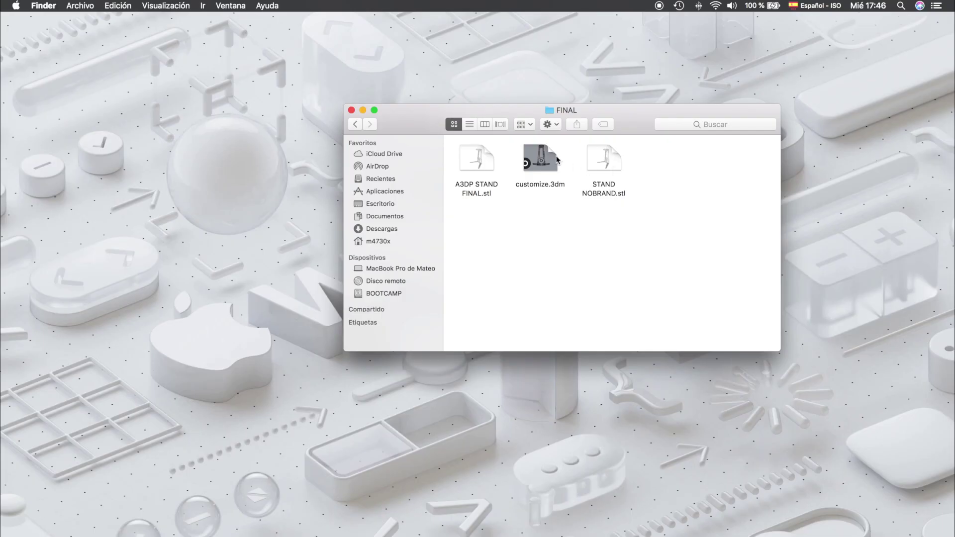
# Step: Open customize.3dm and show the stand in a single maximised Top viewport
pyautogui.click(534, 172)
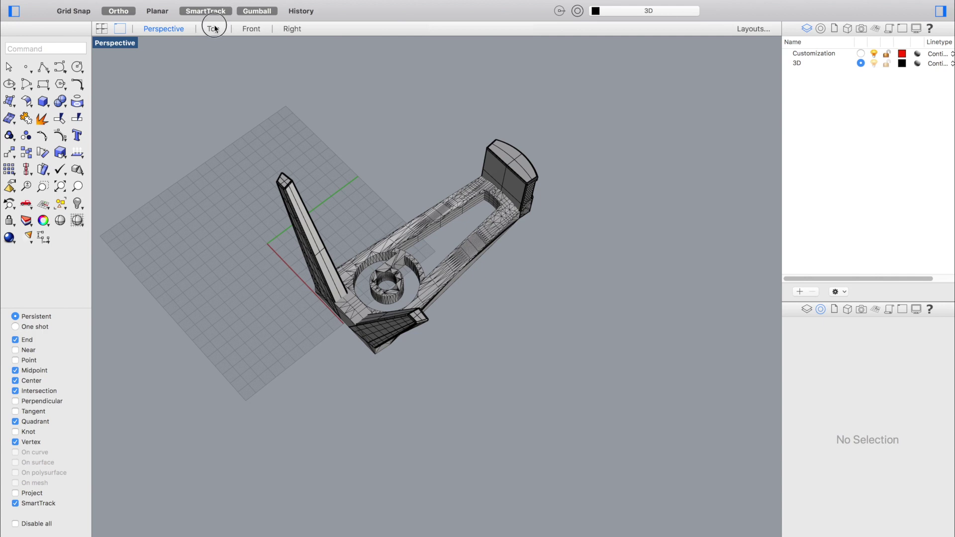
pyautogui.click(213, 28)
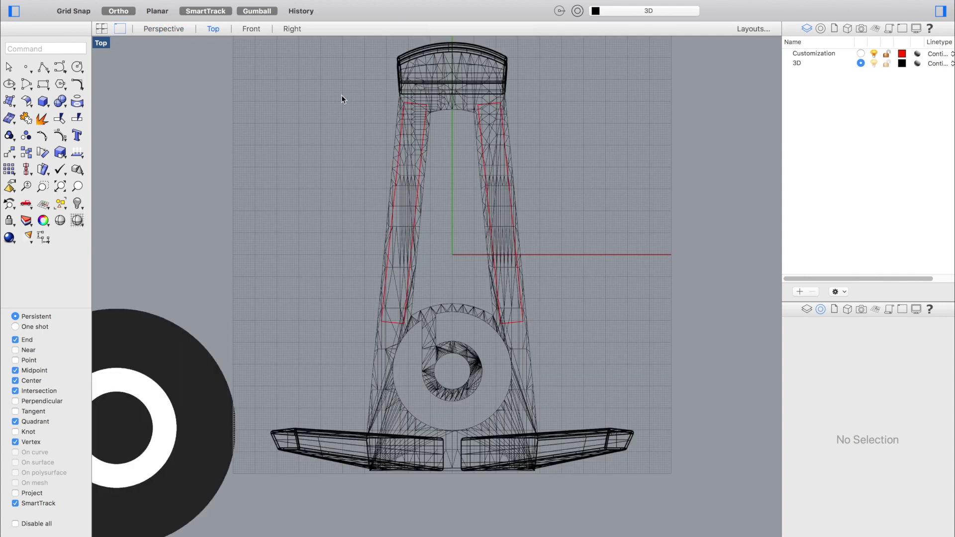
pyautogui.moveTo(394, 155); pyautogui.dragTo(405, 162, button='right')
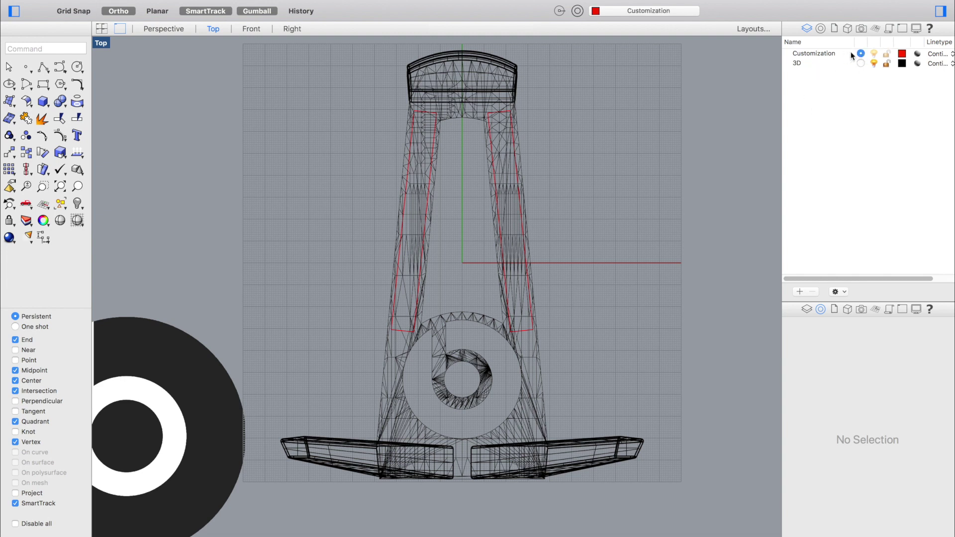
pyautogui.click(875, 64)
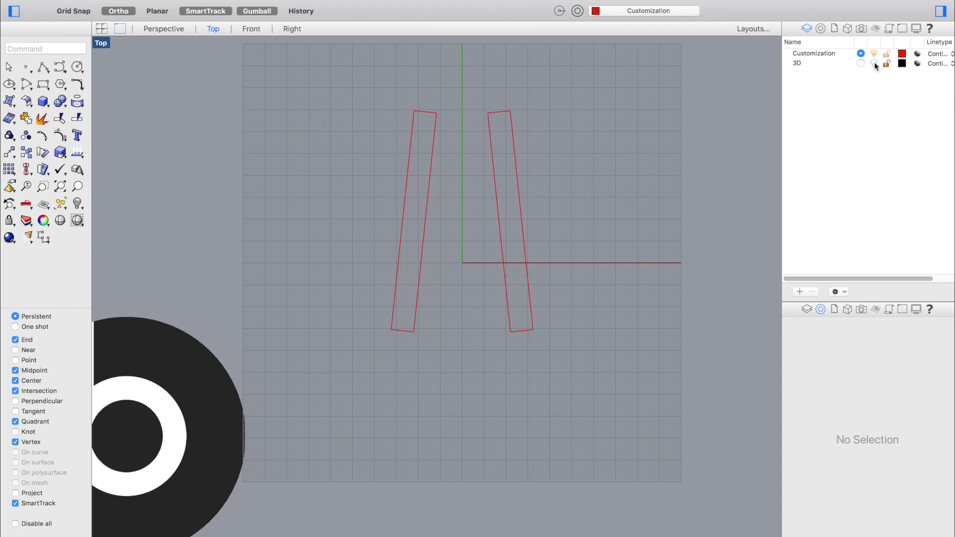
pyautogui.moveTo(516, 190); pyautogui.dragTo(438, 243, button='right')
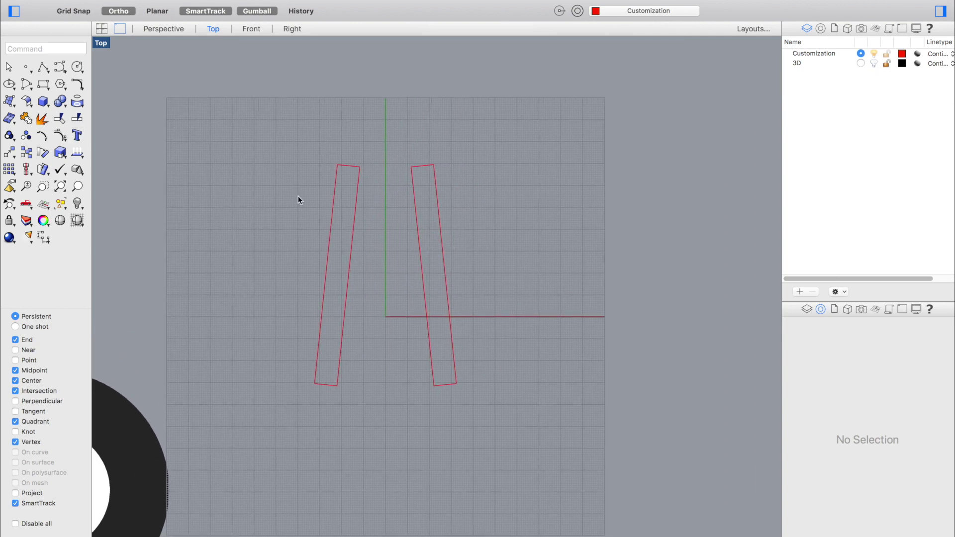
pyautogui.moveTo(284, 425); pyautogui.dragTo(284, 425)
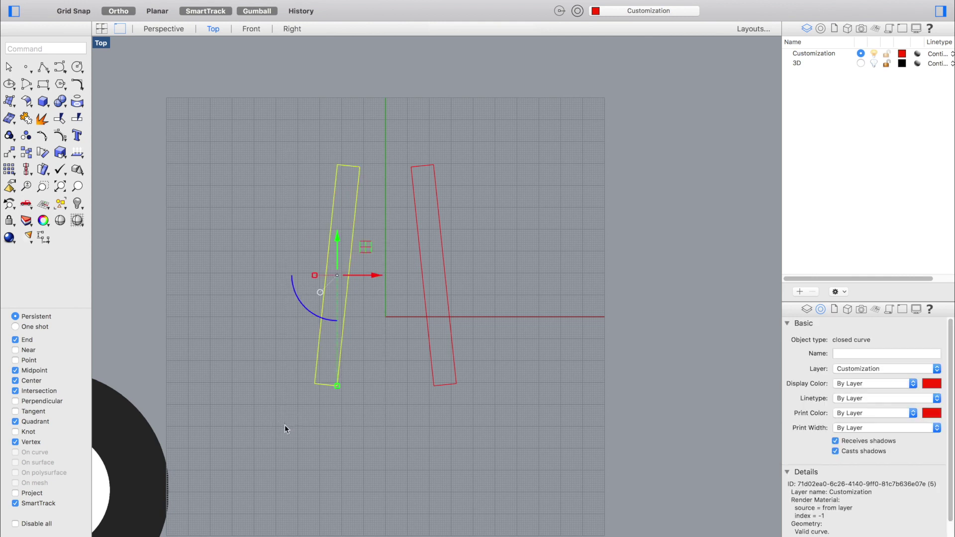
pyautogui.click(491, 408)
pyautogui.moveTo(422, 214); pyautogui.dragTo(396, 134)
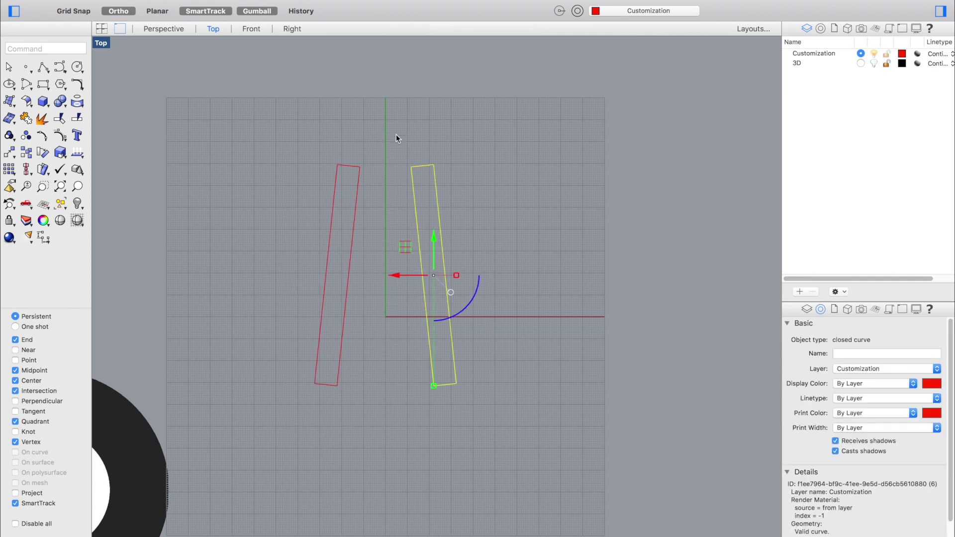
pyautogui.click(356, 136)
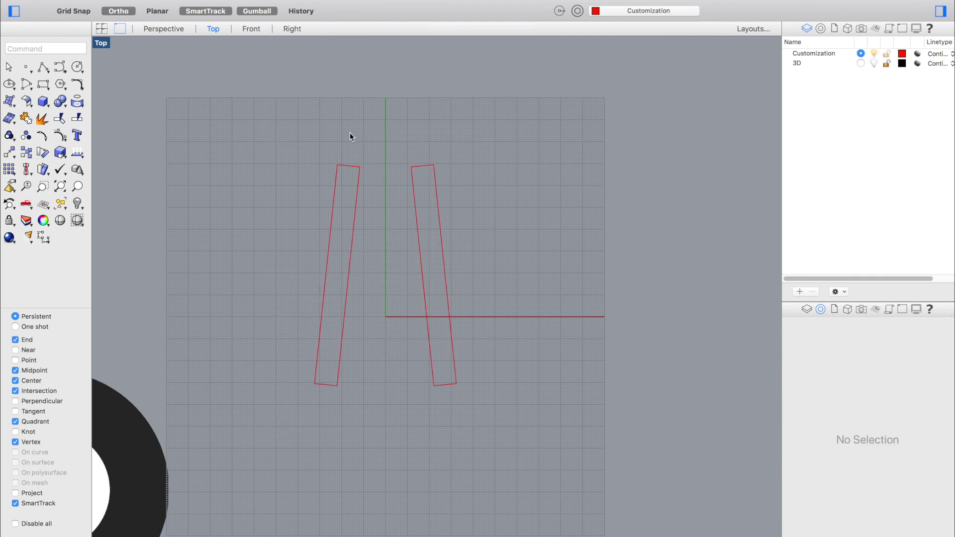
pyautogui.moveTo(363, 143); pyautogui.dragTo(393, 154, button='right')
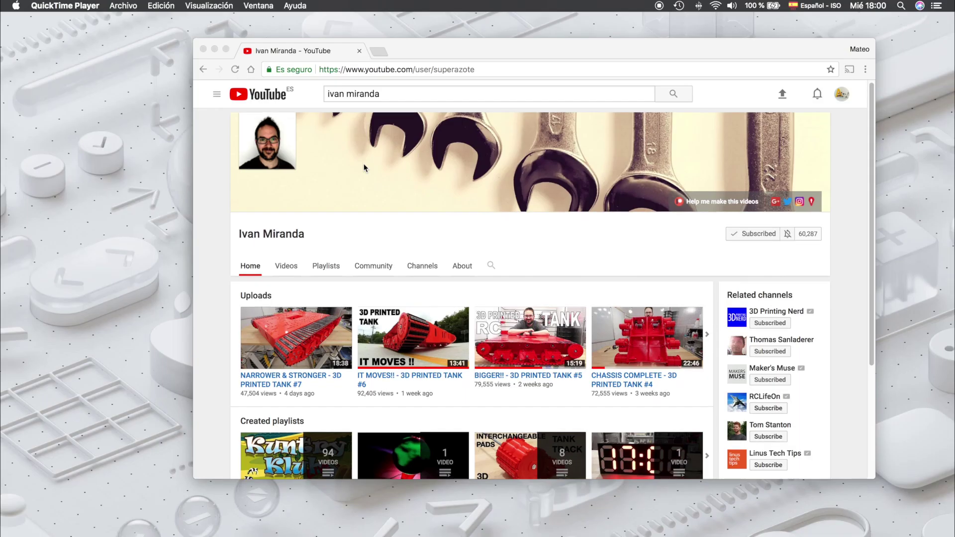
pyautogui.scroll(-3, 613, 272)
pyautogui.scroll(3, 613, 272)
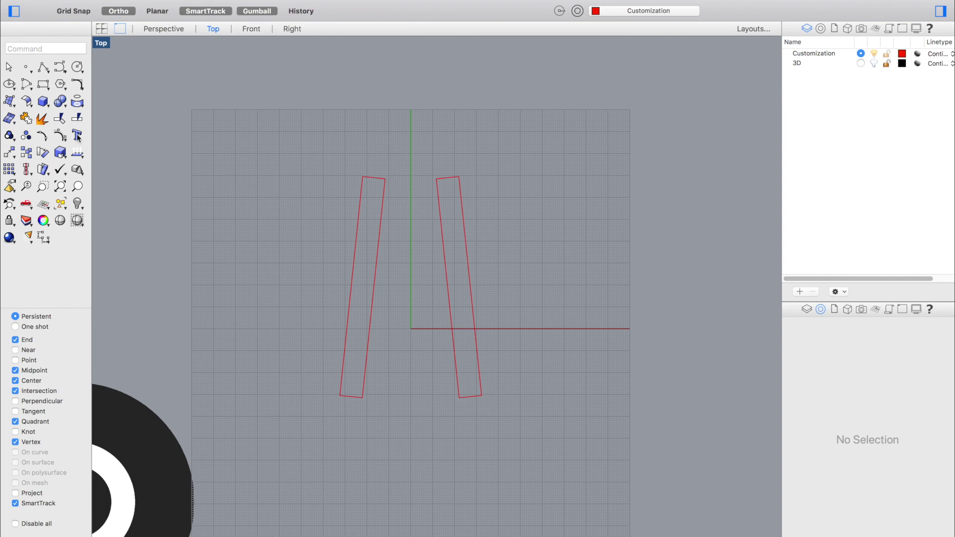
# Step: Create a 30 mm Arial Bold curve text reading the channel owner's name and YouTube
pyautogui.click(77, 136)
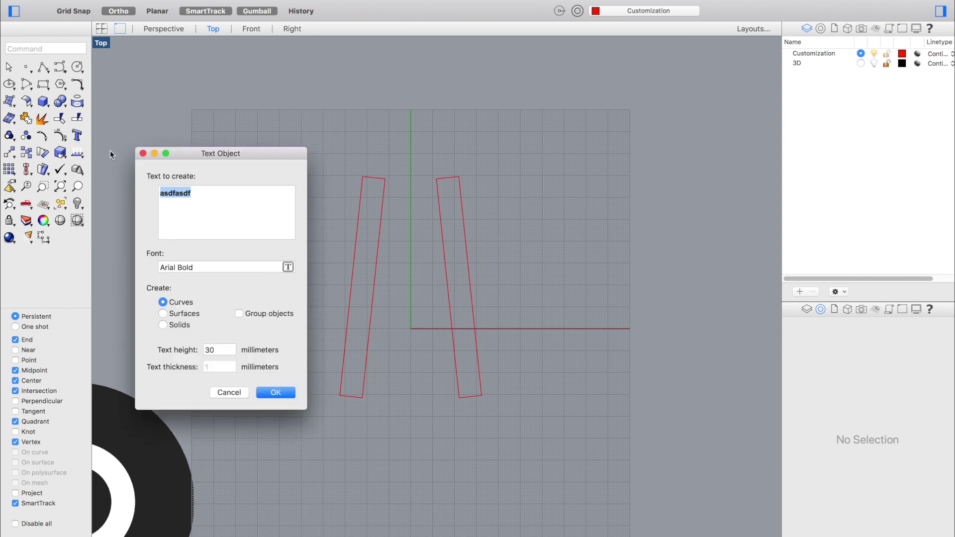
pyautogui.doubleClick(219, 196)
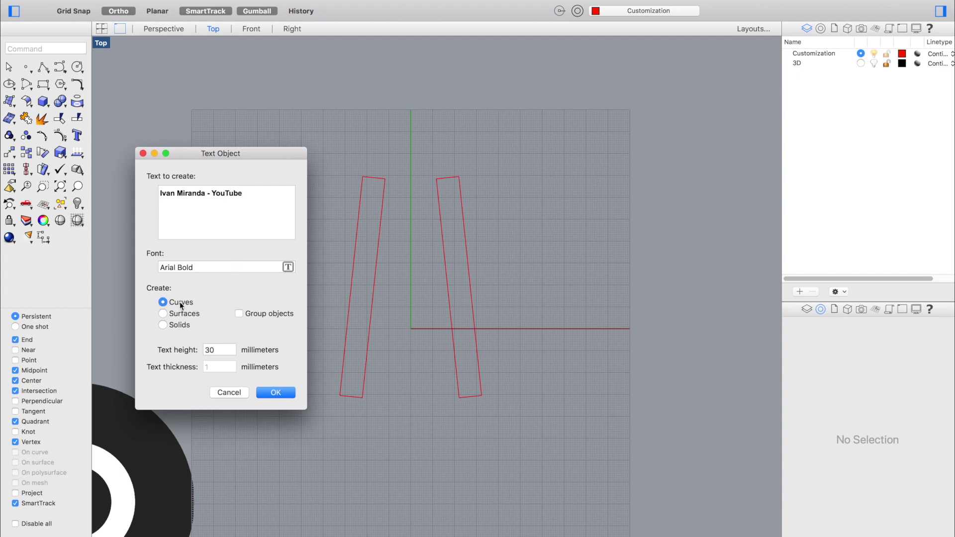
pyautogui.click(275, 393)
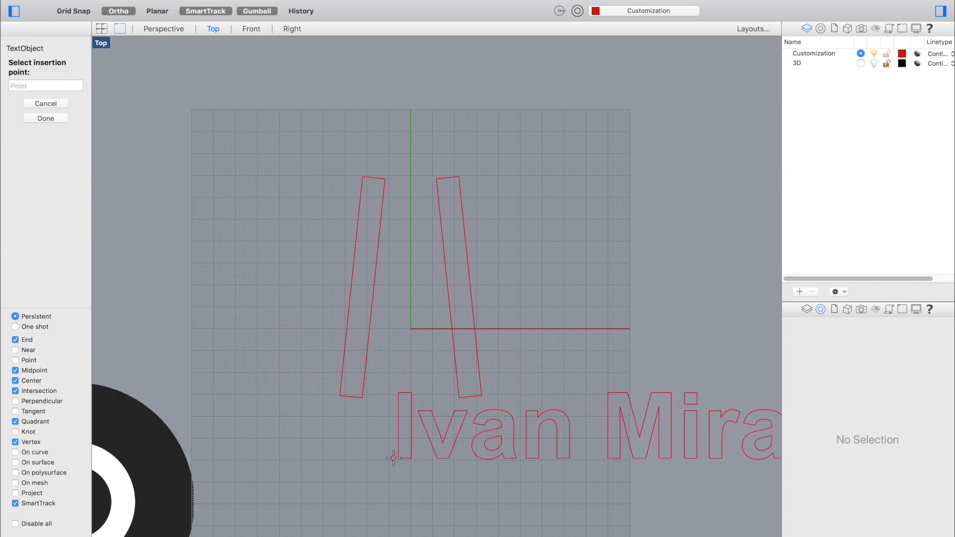
# Step: Place the name text at the left leg's bottom corner and rotate it upright along the leg
pyautogui.click(362, 399)
pyautogui.scroll(-6, 298, 390)
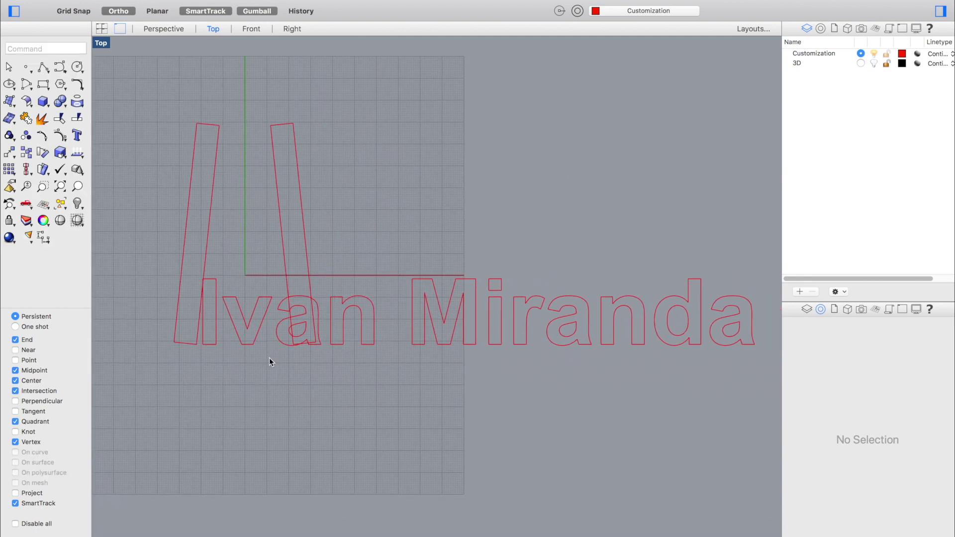
pyautogui.moveTo(232, 377); pyautogui.dragTo(713, 313)
pyautogui.press('Return')
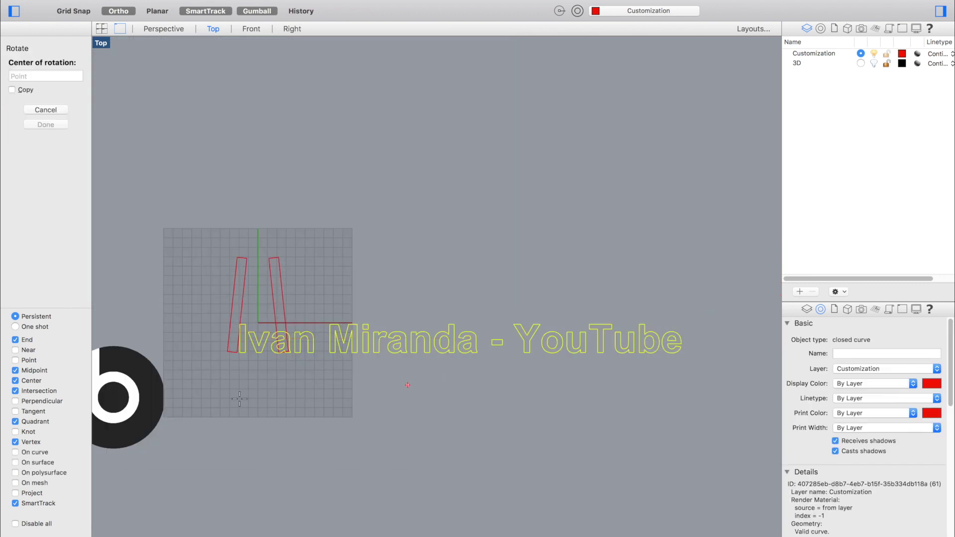
pyautogui.scroll(5, 223, 343)
pyautogui.click(282, 383)
pyautogui.click(425, 414)
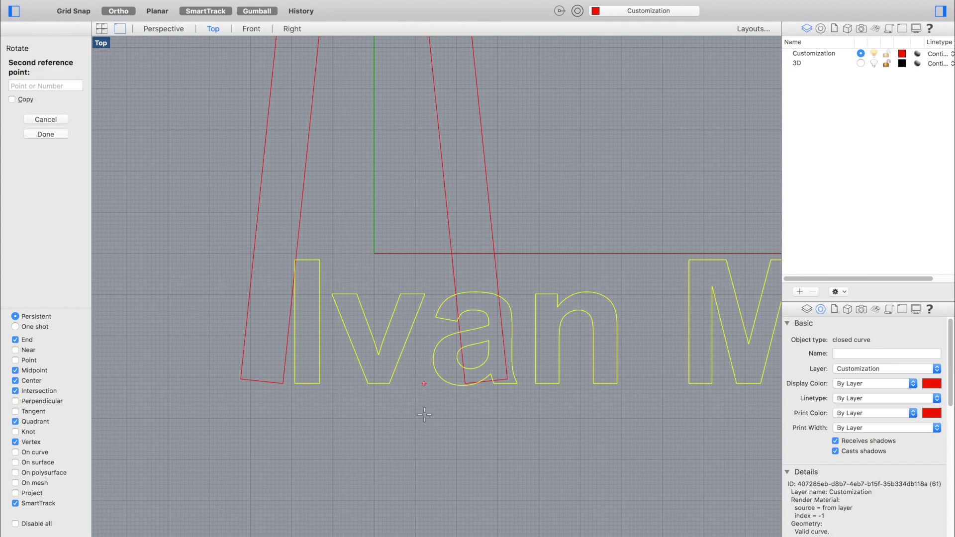
pyautogui.scroll(-5, 360, 156)
pyautogui.click(348, 112)
pyautogui.moveTo(369, 210); pyautogui.dragTo(361, 432, button='right')
# Step: Scale the name text down with Scale and drag it into place inside the left leg outline
pyautogui.write('scale')
pyautogui.press('Return')
pyautogui.click(343, 383)
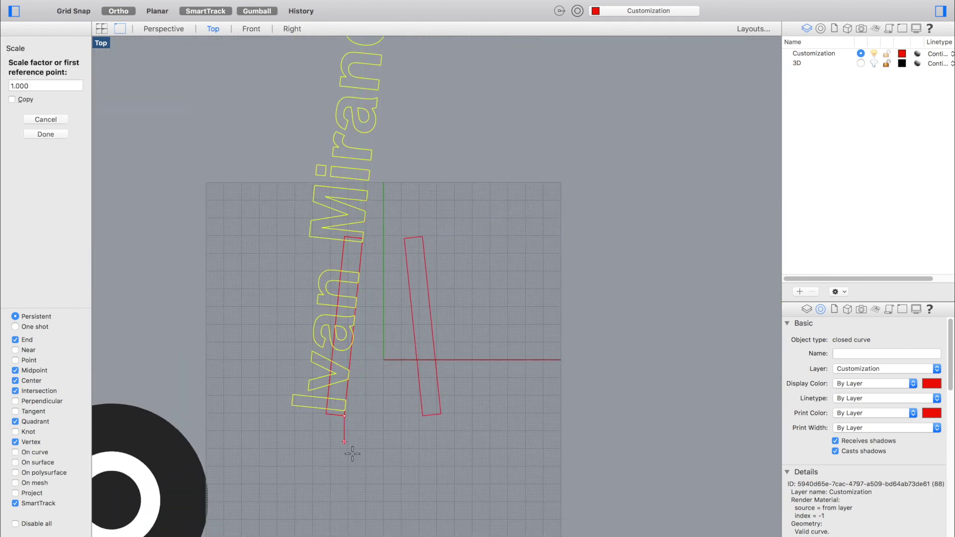
pyautogui.scroll(-3, 353, 438)
pyautogui.click(420, 120)
pyautogui.scroll(4, 356, 378)
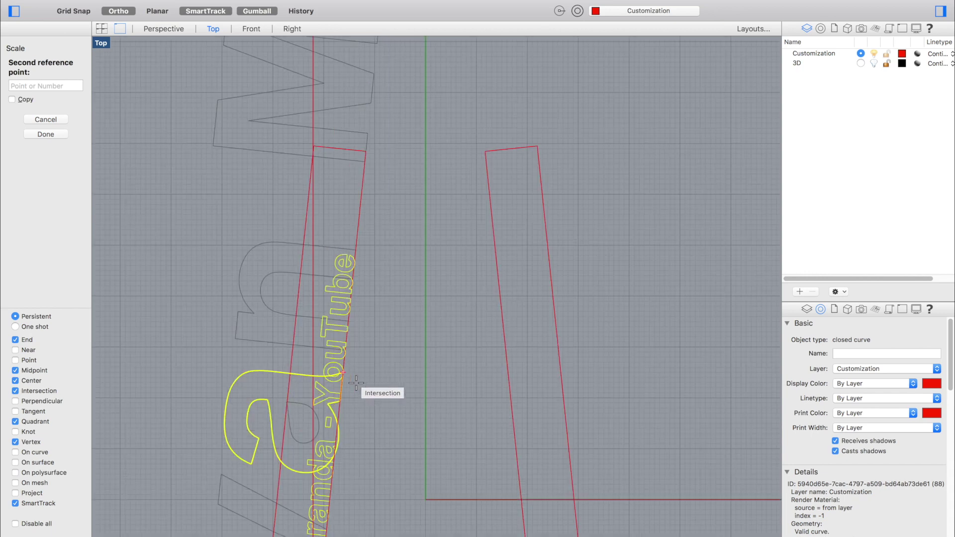
pyautogui.click(394, 313)
pyautogui.moveTo(394, 313); pyautogui.dragTo(488, 196, button='right')
pyautogui.moveTo(458, 273); pyautogui.dragTo(515, 303)
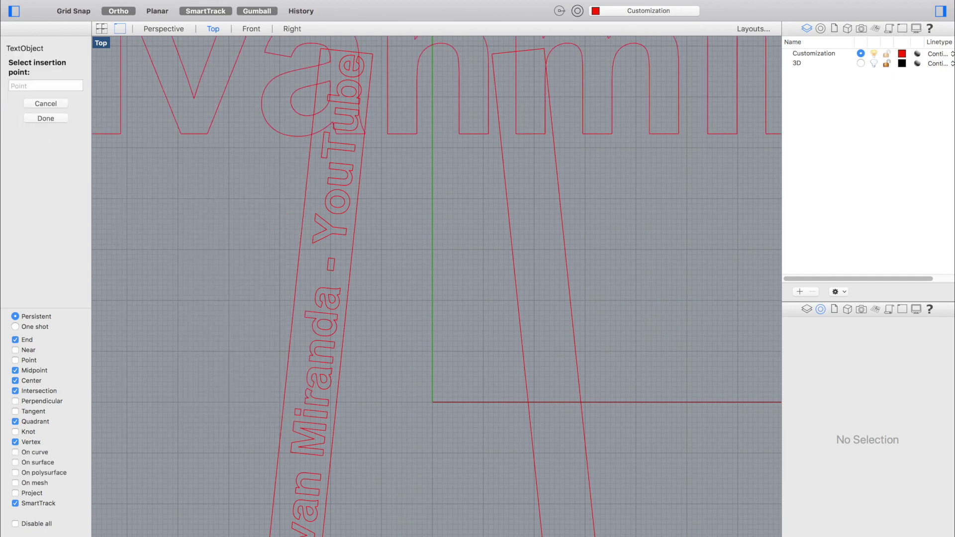
# Step: Place the website text, rotate it upright and move it into the right leg outline
pyautogui.scroll(-3, 401, 179)
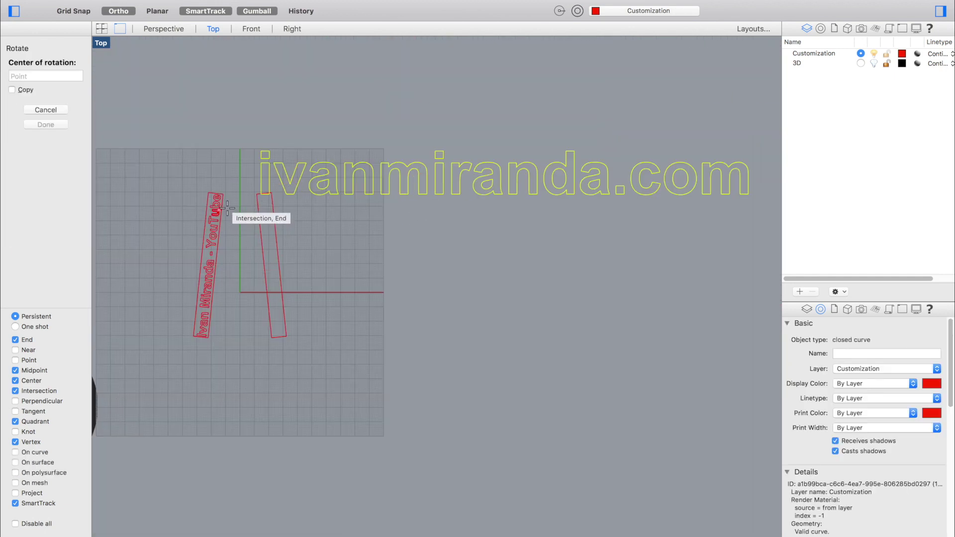
pyautogui.click(264, 191)
pyautogui.click(496, 190)
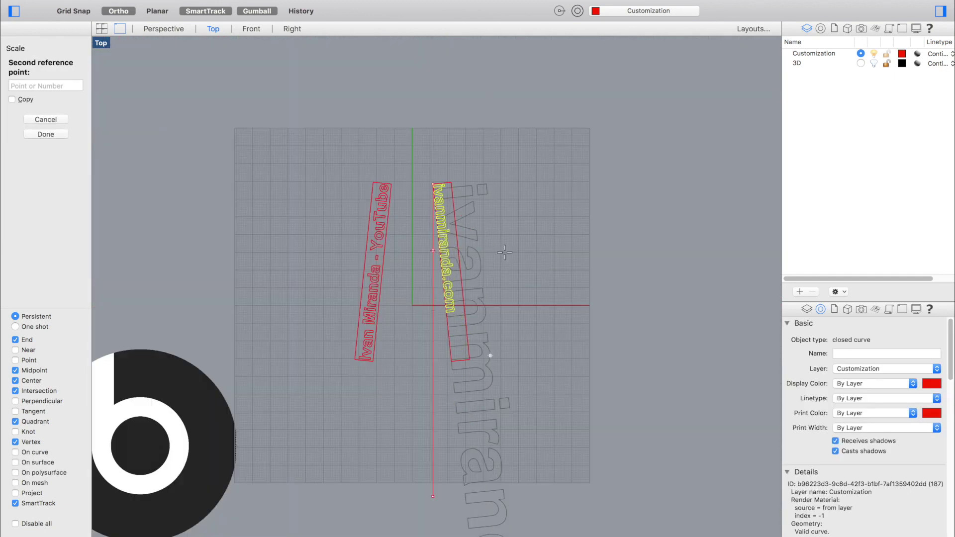
pyautogui.click(455, 299)
pyautogui.scroll(2, 455, 300)
pyautogui.moveTo(442, 359); pyautogui.dragTo(450, 362)
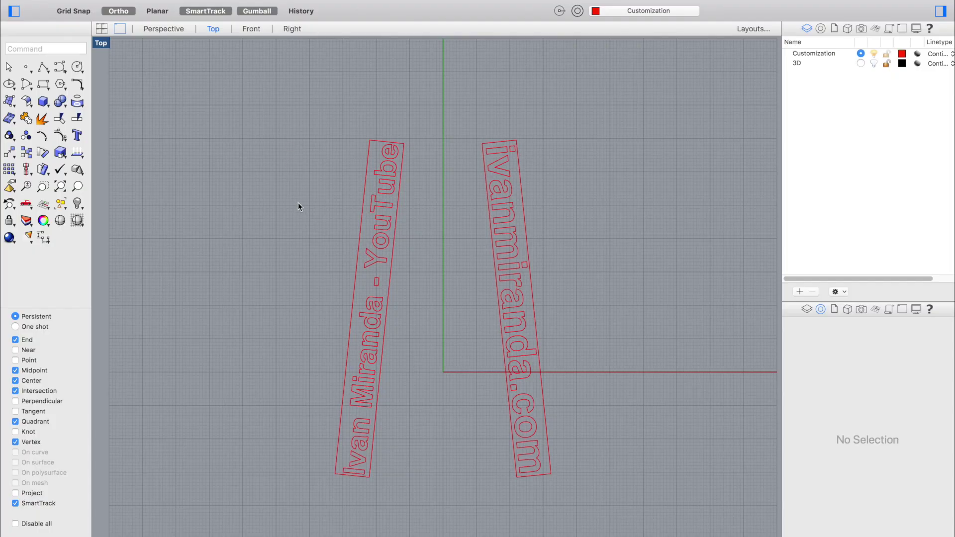
# Step: Delete both legs' guide rectangles and select the remaining text outlines
pyautogui.hscroll(5, 298, 207)
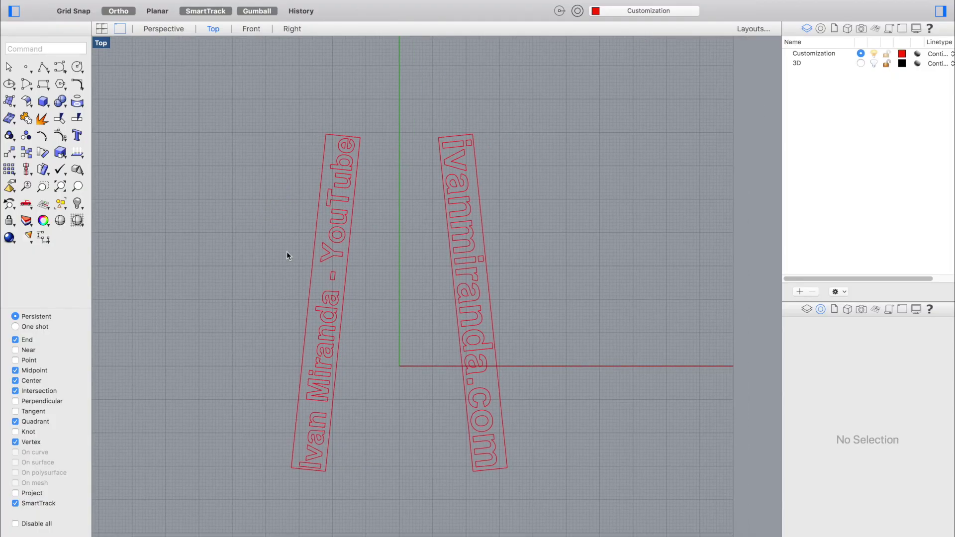
pyautogui.click(311, 280)
pyautogui.keyDown('shift'); pyautogui.click(486, 277); pyautogui.keyUp('shift')
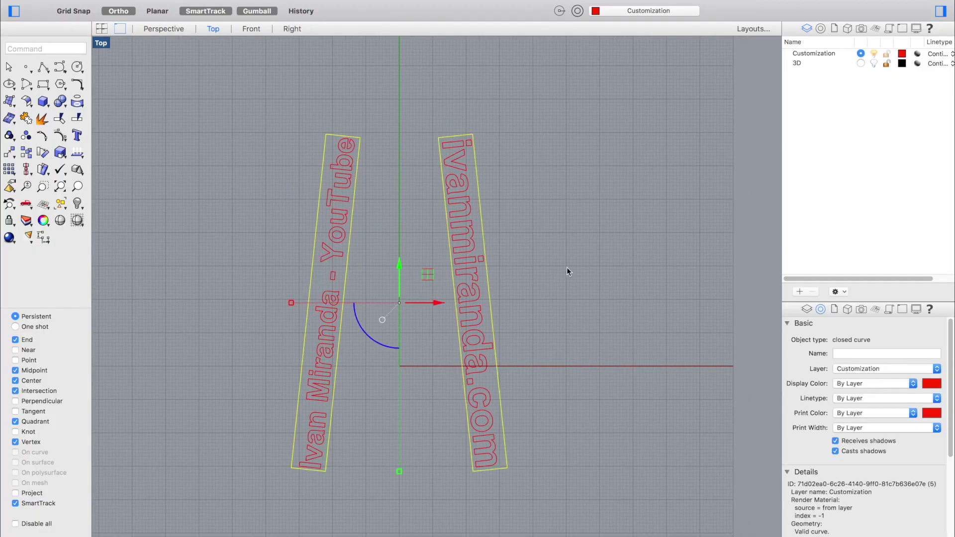
pyautogui.press('Delete')
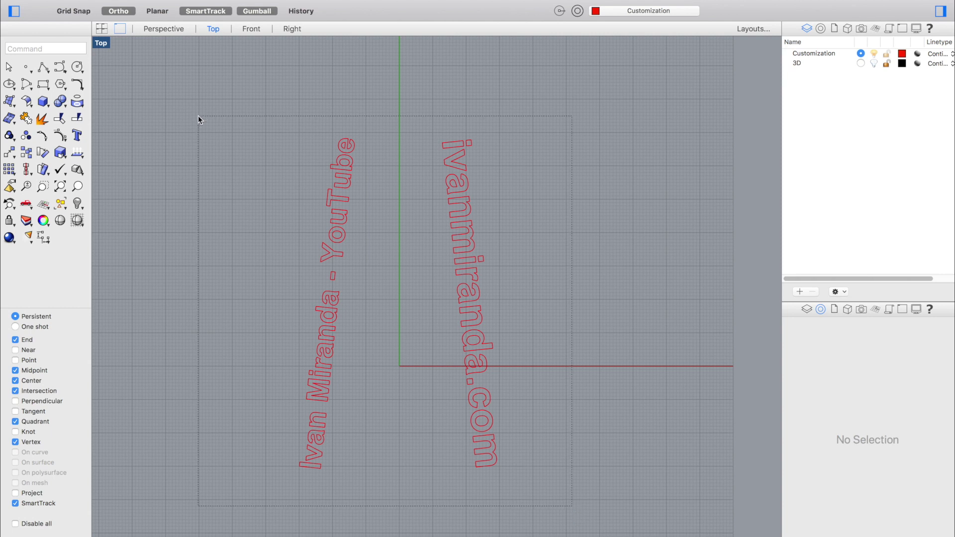
pyautogui.moveTo(198, 115); pyautogui.dragTo(196, 115)
# Step: Extrude the text outlines into solids 100 units deep with ExtrudeCrv
pyautogui.write('Extrudec')
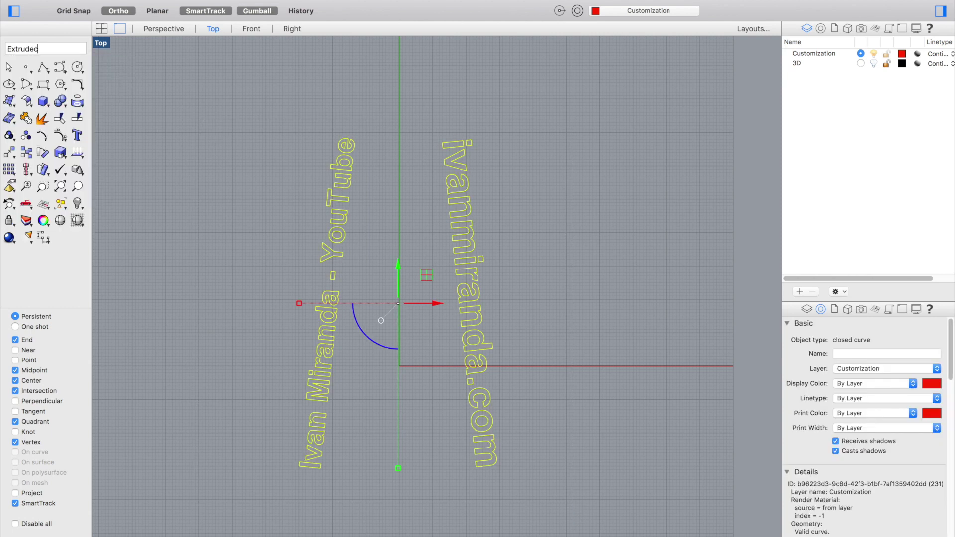
pyautogui.press('Return')
pyautogui.write('100')
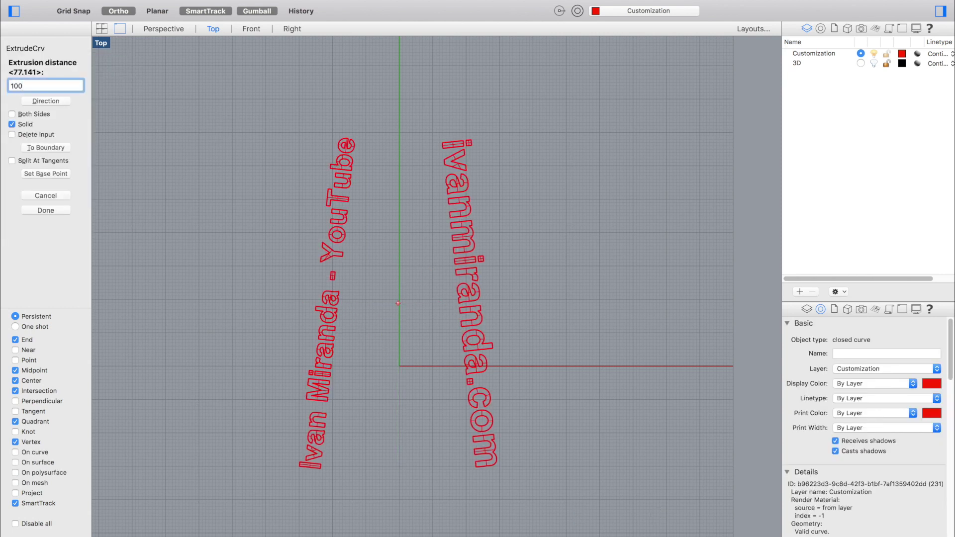
pyautogui.press('Return')
# Step: Make the 3D layer current and lower the letter solids through the legs in Perspective
pyautogui.click(860, 63)
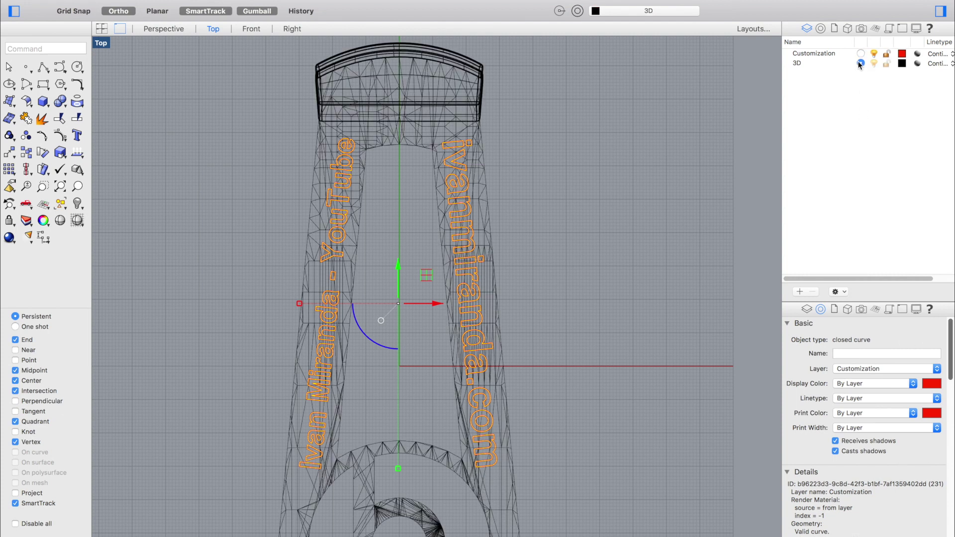
pyautogui.click(147, 29)
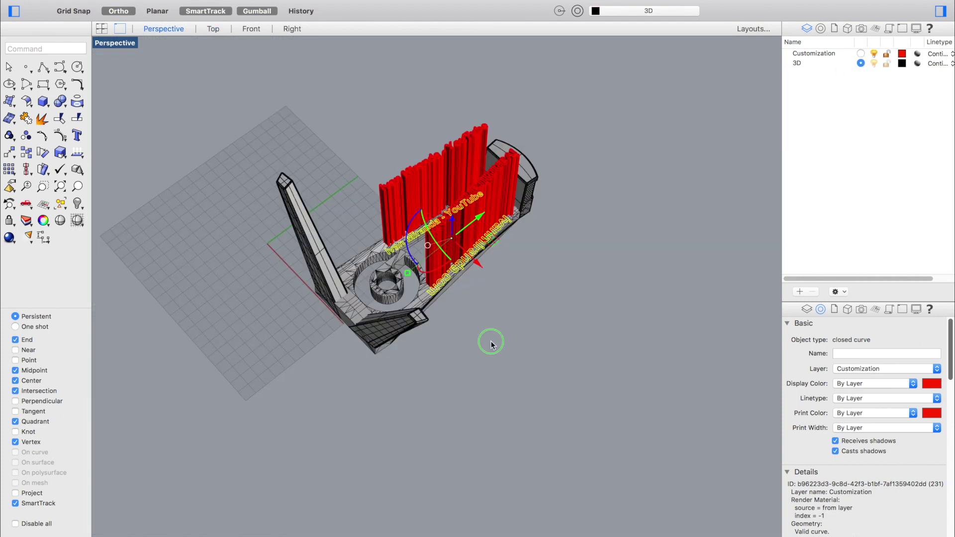
pyautogui.moveTo(490, 343); pyautogui.dragTo(448, 296, button='right')
pyautogui.moveTo(622, 179); pyautogui.dragTo(512, 264)
pyautogui.click(639, 407)
pyautogui.moveTo(639, 407); pyautogui.dragTo(459, 407, button='right')
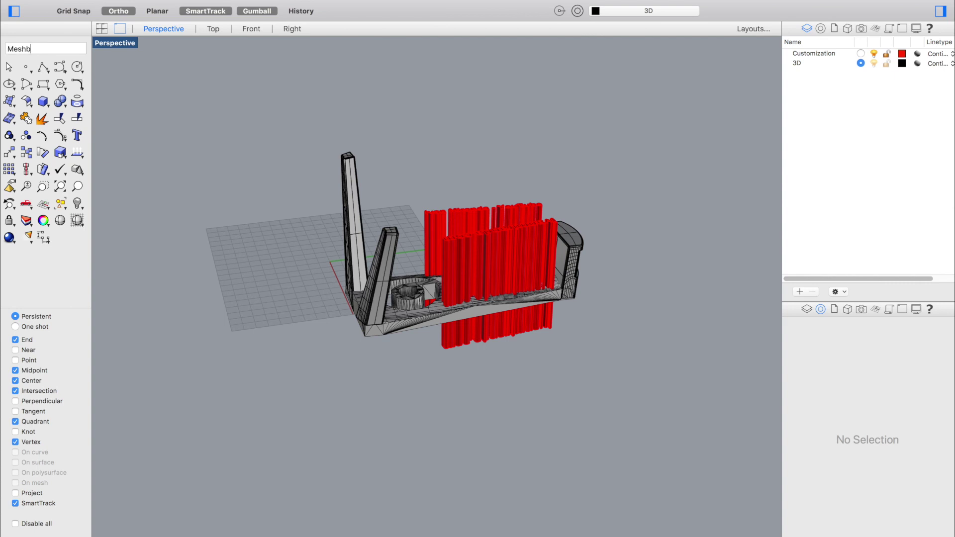
# Step: Subtract the letter solids from the stand mesh with MeshBooleanDifference, engraving both texts
pyautogui.press('Return')
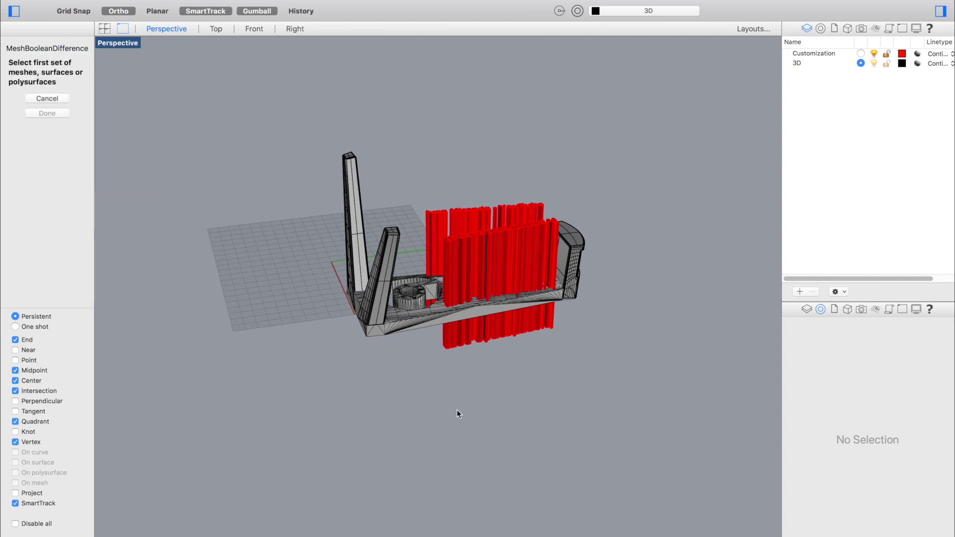
pyautogui.scroll(5, 496, 268)
pyautogui.click(347, 374)
pyautogui.moveTo(544, 419); pyautogui.dragTo(536, 390, button='right')
pyautogui.press('Return')
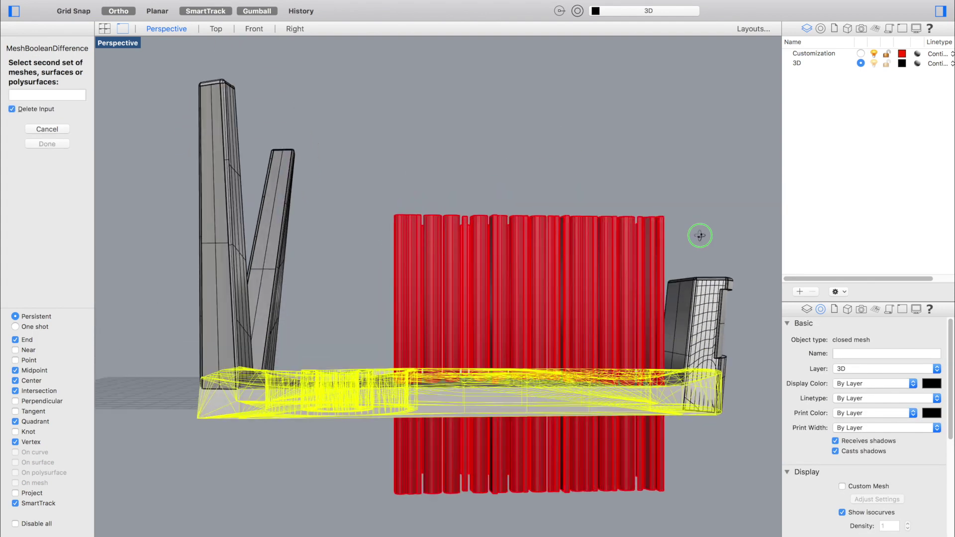
pyautogui.moveTo(700, 234); pyautogui.dragTo(715, 222, button='right')
pyautogui.moveTo(734, 203); pyautogui.dragTo(404, 233)
pyautogui.moveTo(496, 258); pyautogui.dragTo(486, 320, button='right')
pyautogui.scroll(5, 499, 221)
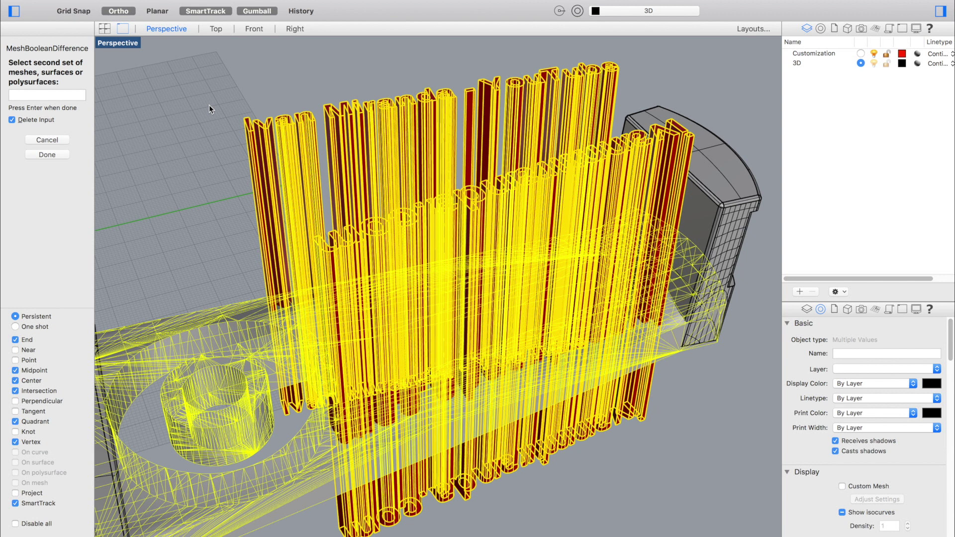
pyautogui.press('Return')
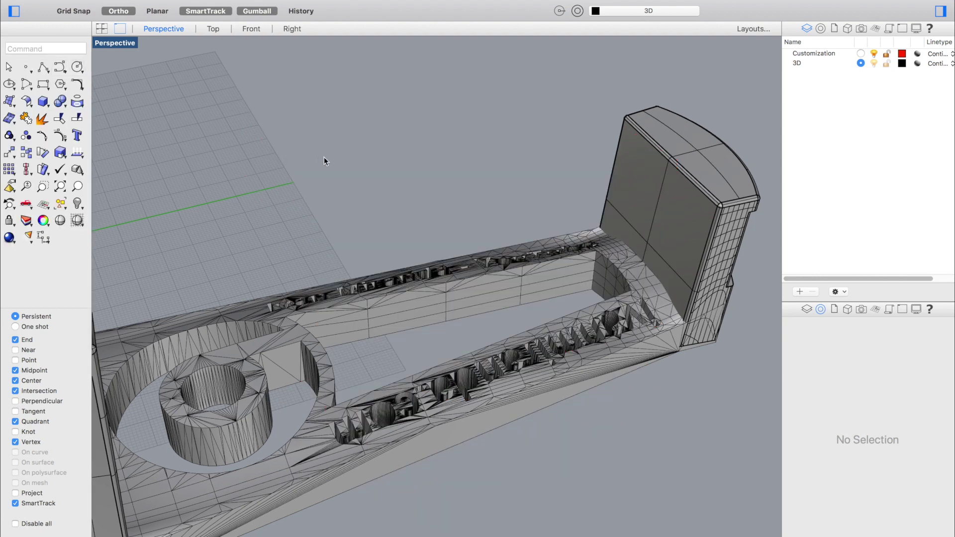
pyautogui.moveTo(324, 161); pyautogui.dragTo(416, 244, button='right')
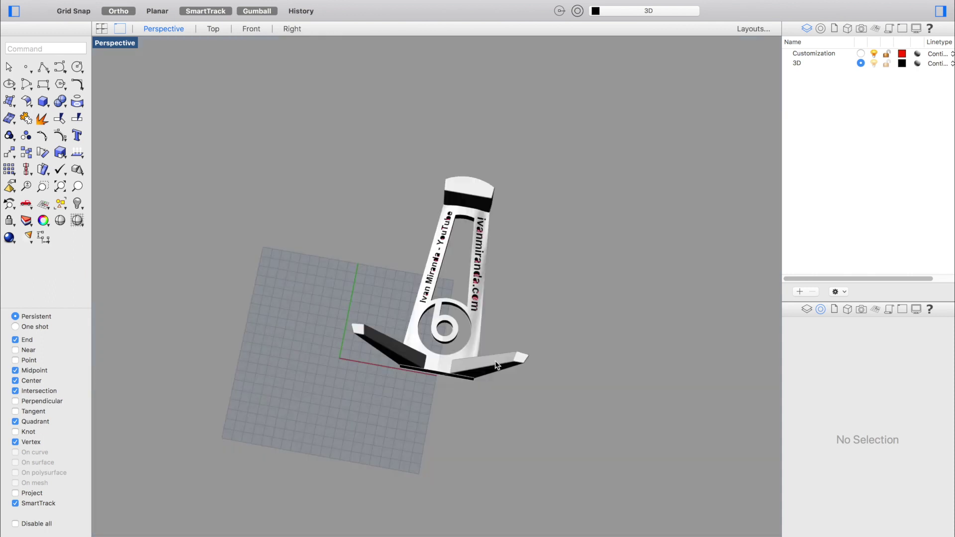
# Step: Select the stand's right arm, left arm, main body and top cap
pyautogui.click(496, 364)
pyautogui.keyDown('shift'); pyautogui.click(401, 351); pyautogui.keyUp('shift')
pyautogui.keyDown('shift'); pyautogui.click(462, 189); pyautogui.keyUp('shift')
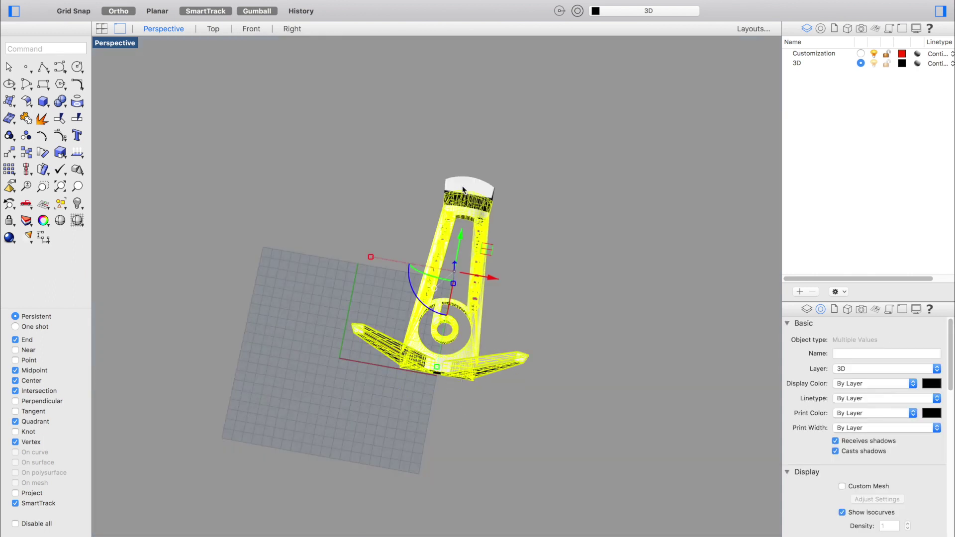
pyautogui.keyDown('shift'); pyautogui.click(464, 183); pyautogui.keyUp('shift')
# Step: Export the selection under a new name as a binary STL with 0.1 mm tolerance
pyautogui.moveTo(164, 3)
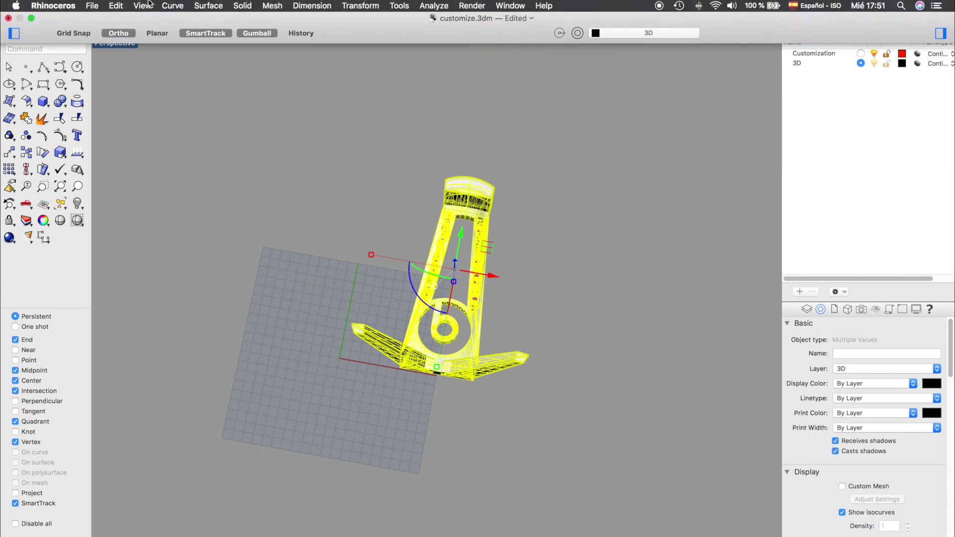
pyautogui.click(94, 5)
pyautogui.click(180, 214)
pyautogui.write('ivanmira')
pyautogui.click(476, 274)
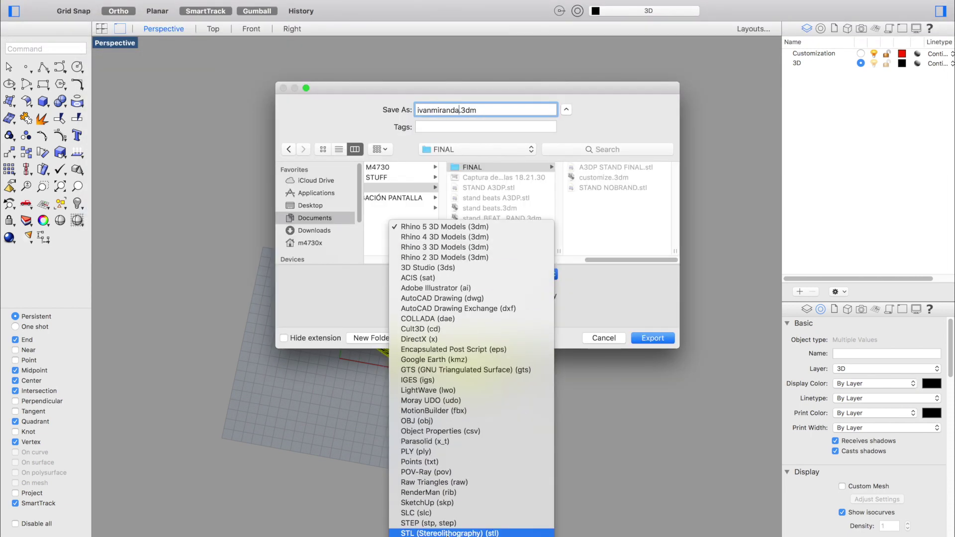
pyautogui.click(447, 454)
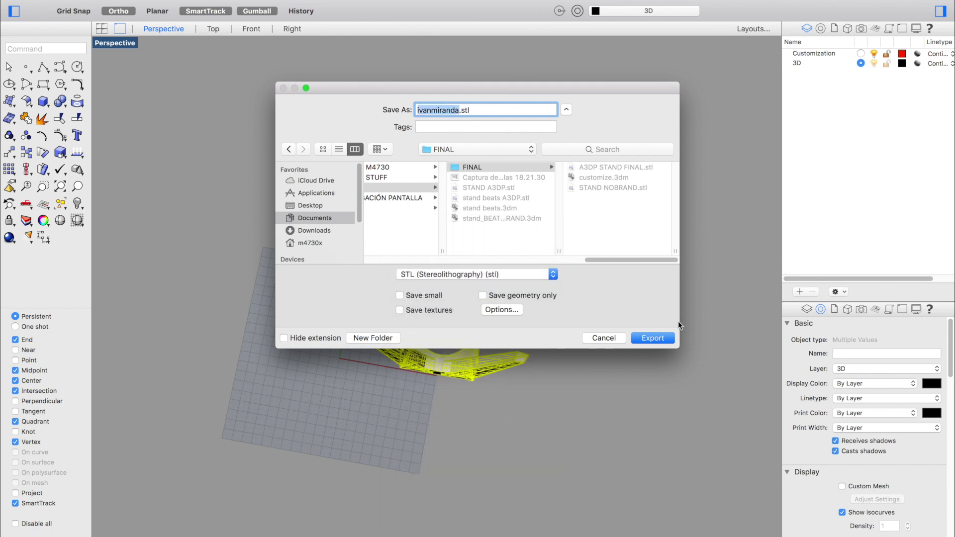
pyautogui.click(642, 337)
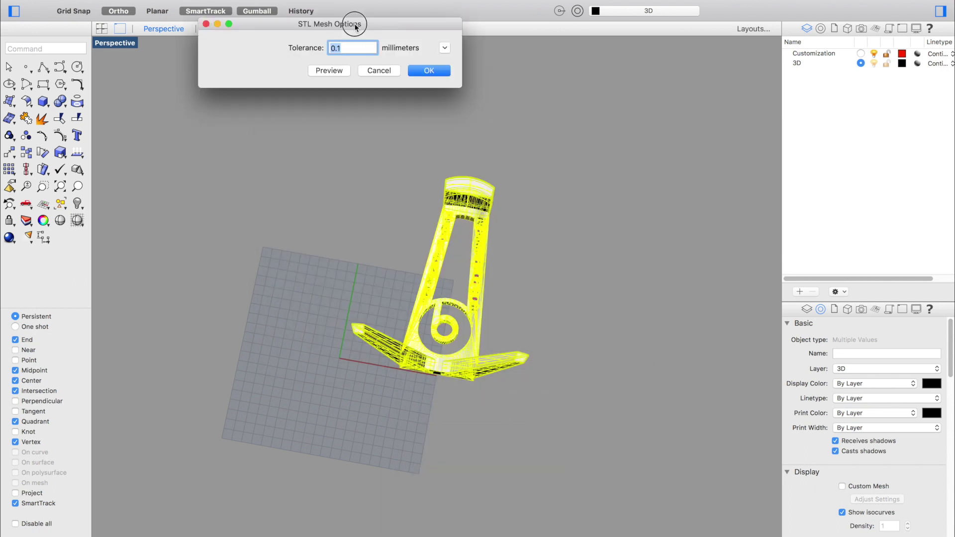
pyautogui.moveTo(355, 26); pyautogui.dragTo(357, 82)
pyautogui.click(429, 127)
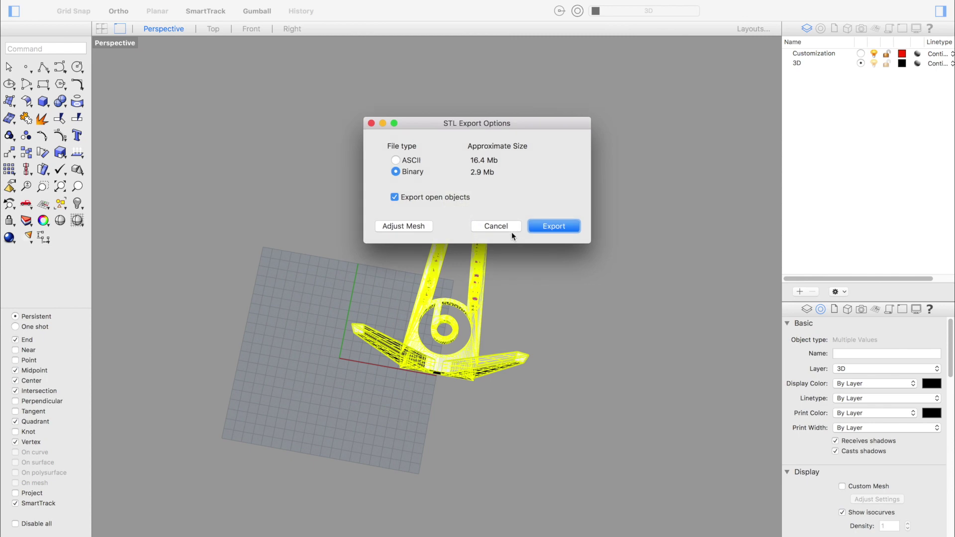
pyautogui.click(554, 224)
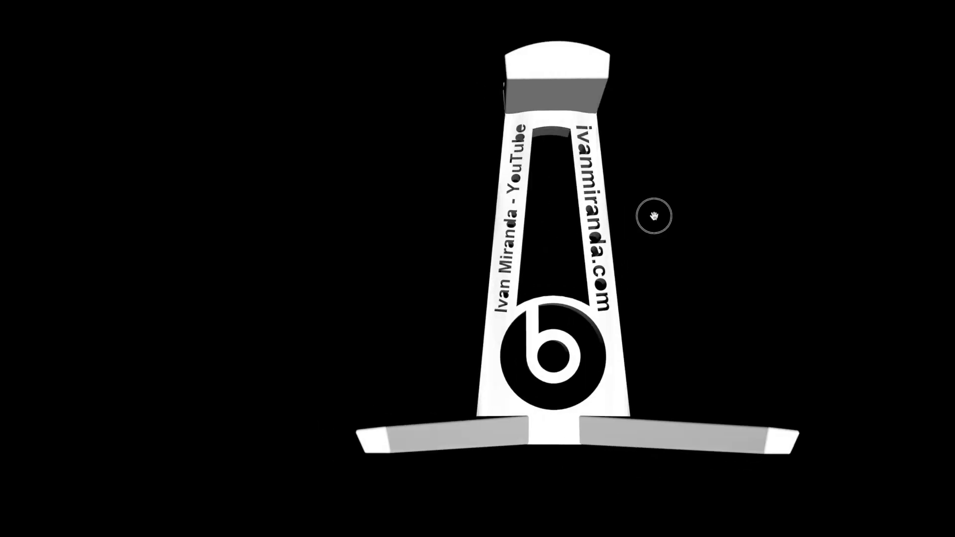
# Step: Orbit the Cura view to inspect the engraved stand from several sides, then select the Rotate tool
pyautogui.moveTo(696, 244); pyautogui.dragTo(554, 280)
pyautogui.moveTo(499, 364); pyautogui.dragTo(544, 513)
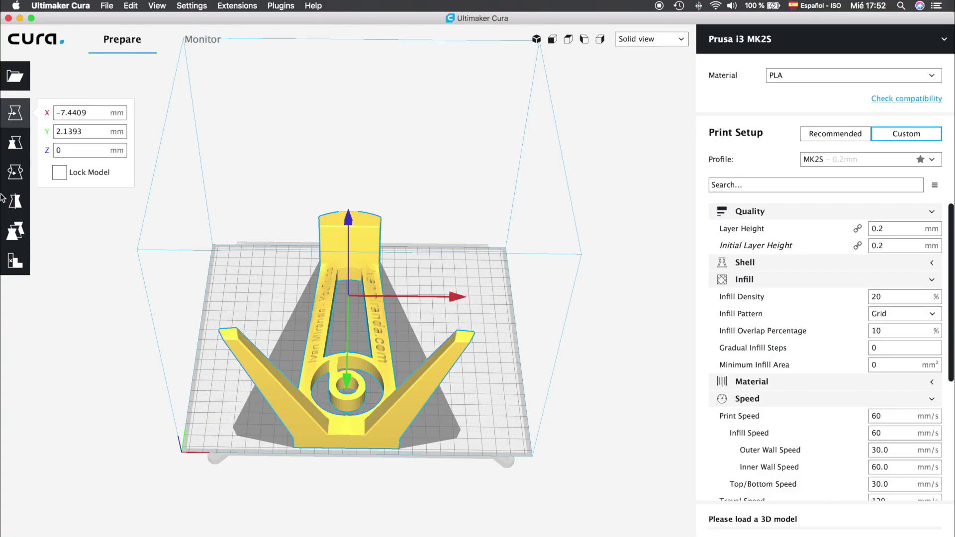
pyautogui.click(15, 172)
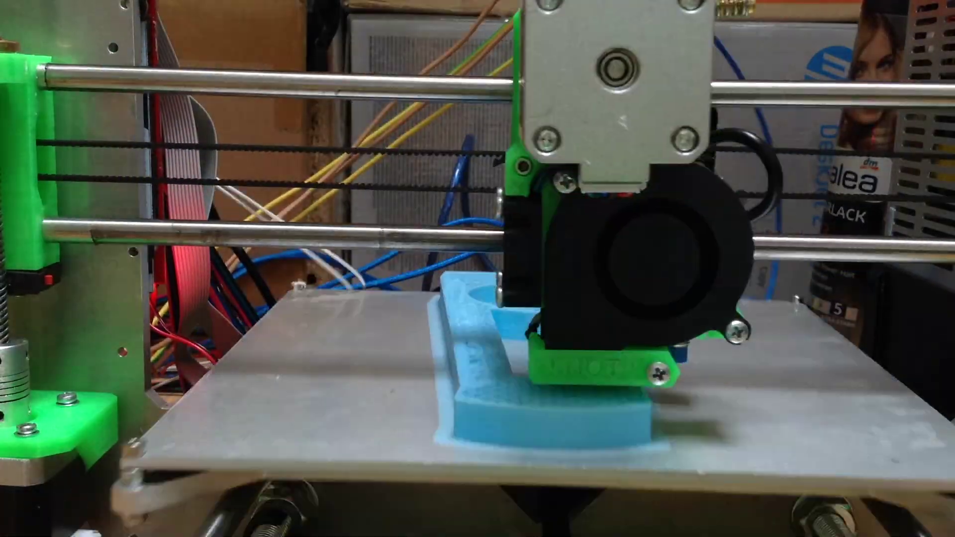